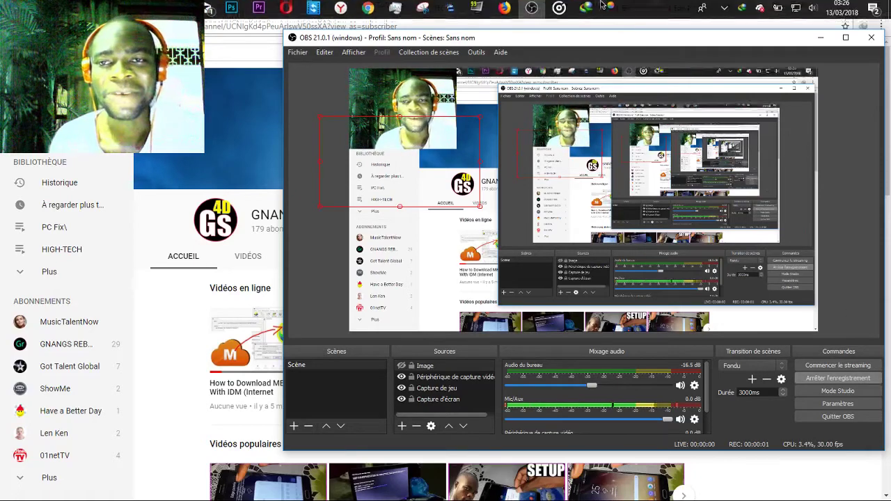
Play the Xsound track in Groove Musique, then clear all windows to the desktop with Win+D
{"action": "left_click", "coordinate": [561, 7]}
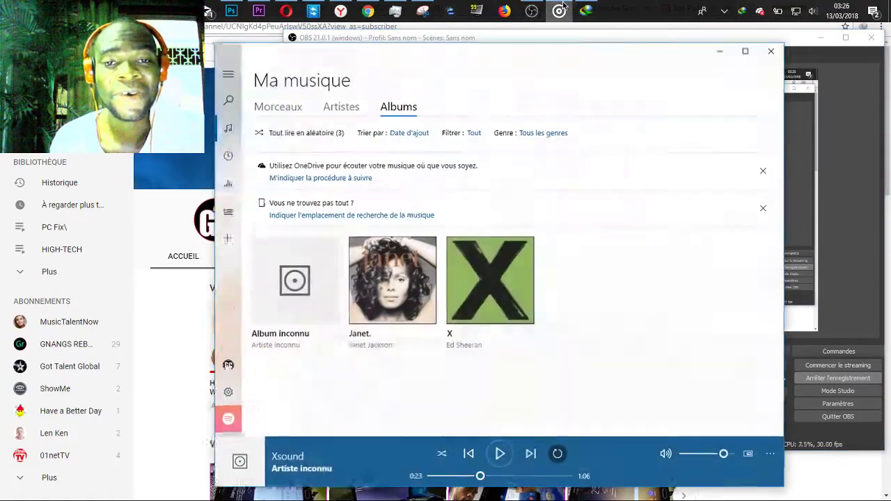
{"action": "left_click", "coordinate": [786, 52]}
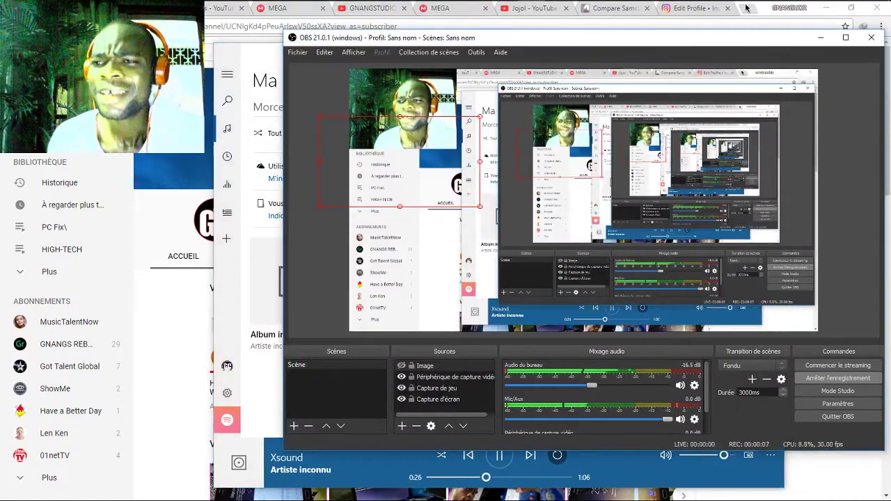
{"action": "key", "text": "super+d"}
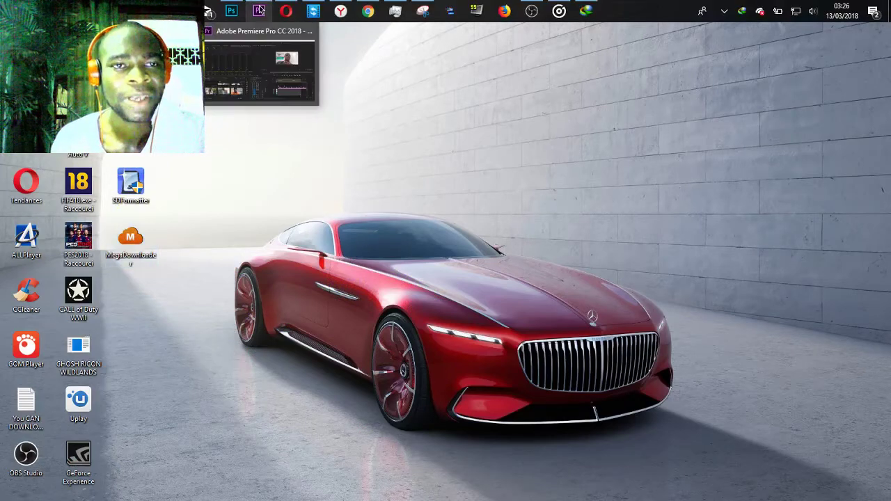
Restore Premiere Pro and open the A1- folder window
{"action": "left_click", "coordinate": [259, 10]}
{"action": "mouse_move", "coordinate": [476, 11]}
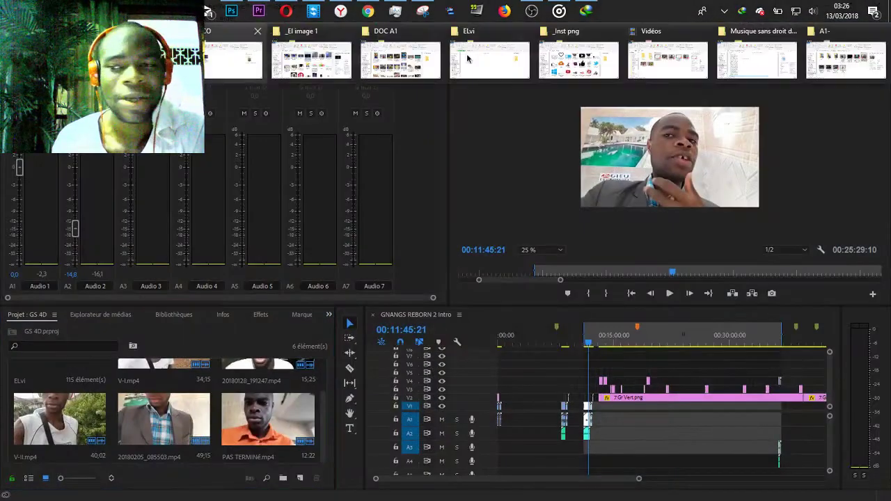
{"action": "left_click", "coordinate": [820, 62]}
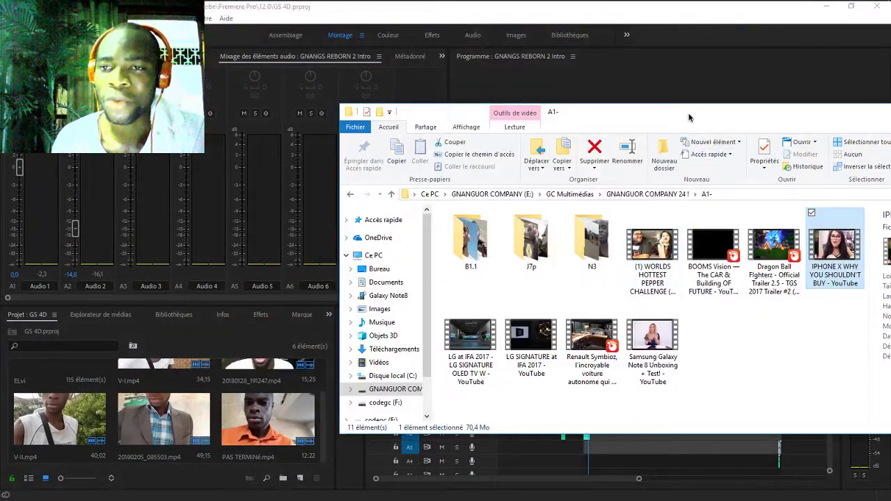
Shrink and reposition the folder window, then drag IPHONE X .MKV into the Project panel
{"action": "left_click_drag", "start_coordinate": [702, 117], "coordinate": [678, 21]}
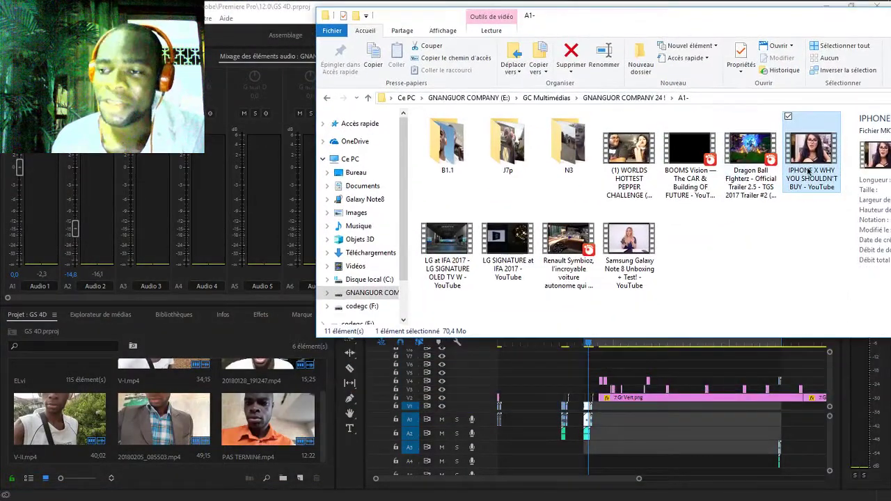
{"action": "left_click_drag", "start_coordinate": [795, 29], "coordinate": [540, 59]}
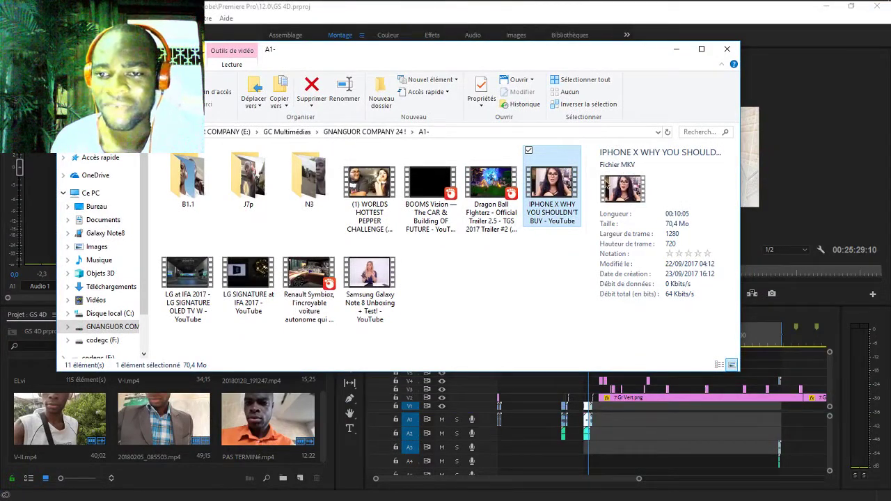
{"action": "left_click_drag", "start_coordinate": [456, 55], "coordinate": [695, 26]}
{"action": "left_click_drag", "start_coordinate": [809, 154], "coordinate": [313, 431]}
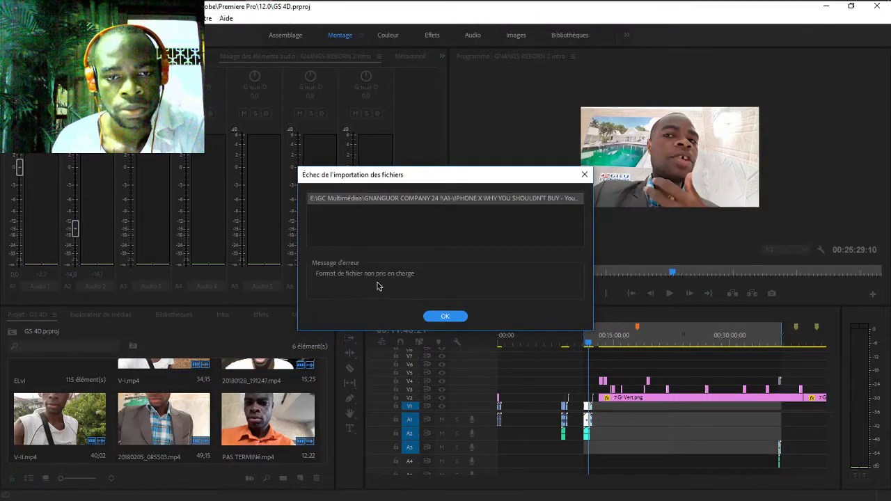
Close the old annotated capture in Snipping Tool without saving it
{"action": "mouse_move", "coordinate": [427, 6]}
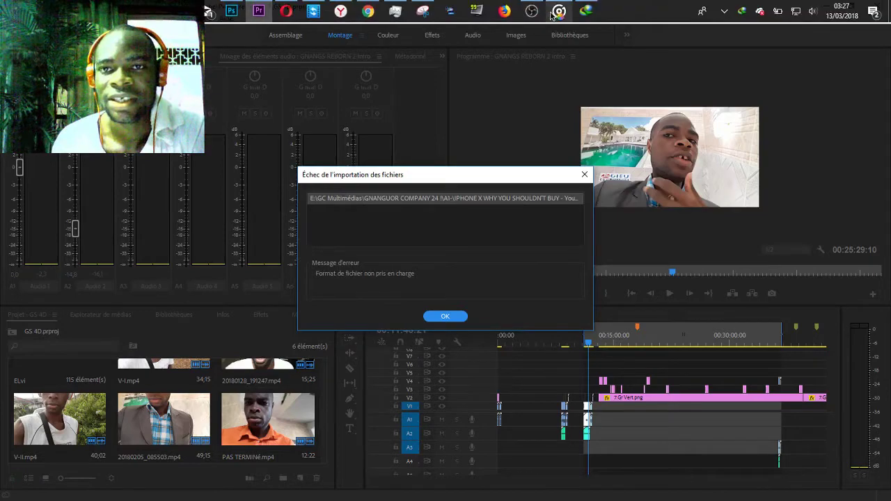
{"action": "left_click", "coordinate": [423, 12]}
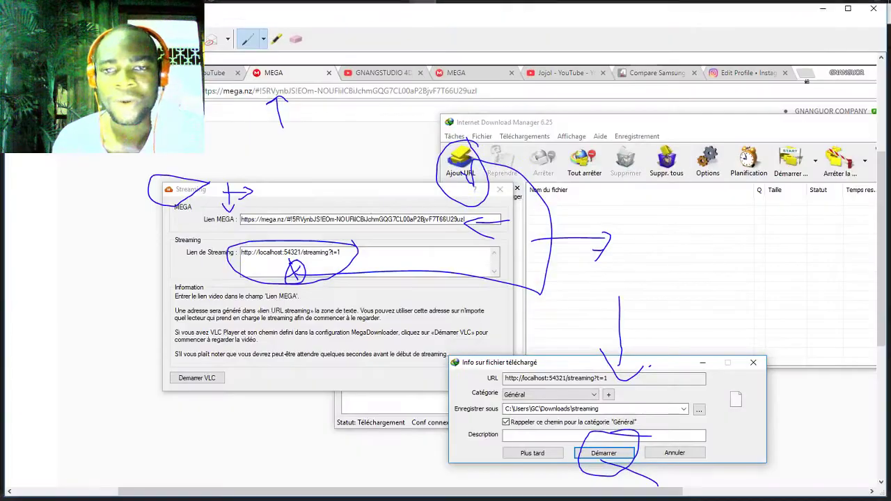
{"action": "left_click", "coordinate": [874, 8]}
{"action": "left_click", "coordinate": [497, 264]}
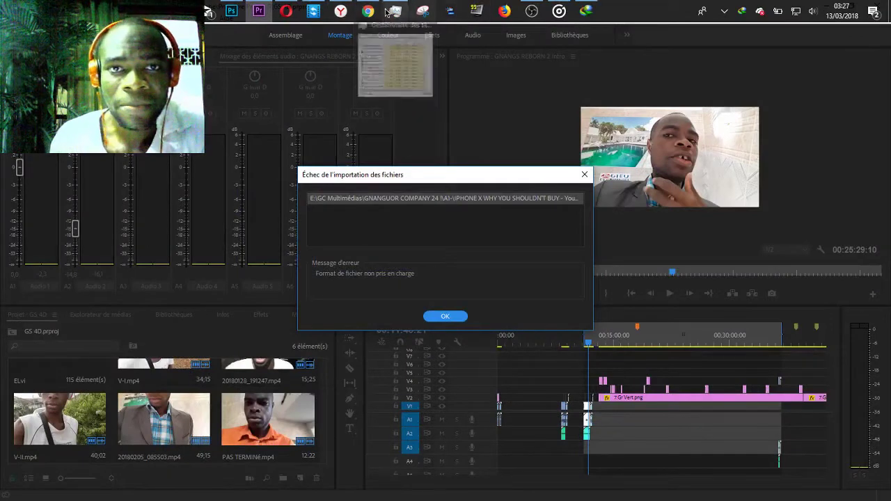
Snip the import error, save it as JPEG 'Capture', and dismiss the error with OK
{"action": "left_click", "coordinate": [421, 11]}
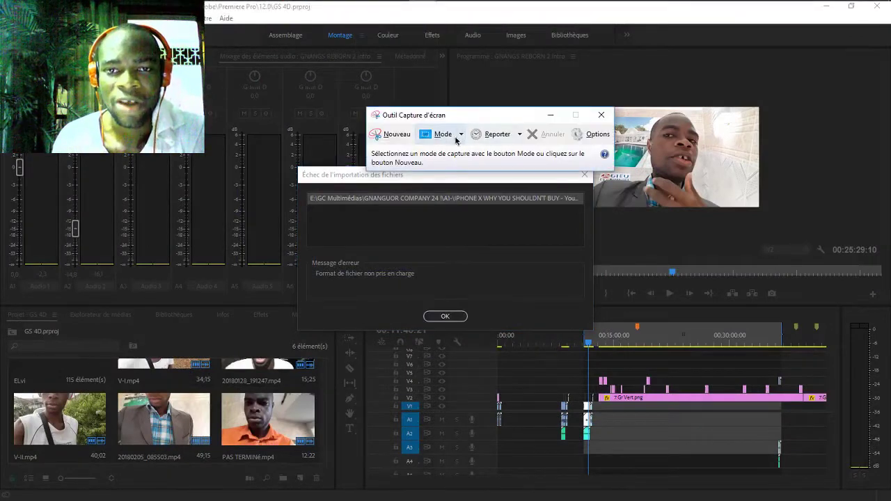
{"action": "left_click", "coordinate": [413, 139]}
{"action": "left_click", "coordinate": [321, 169]}
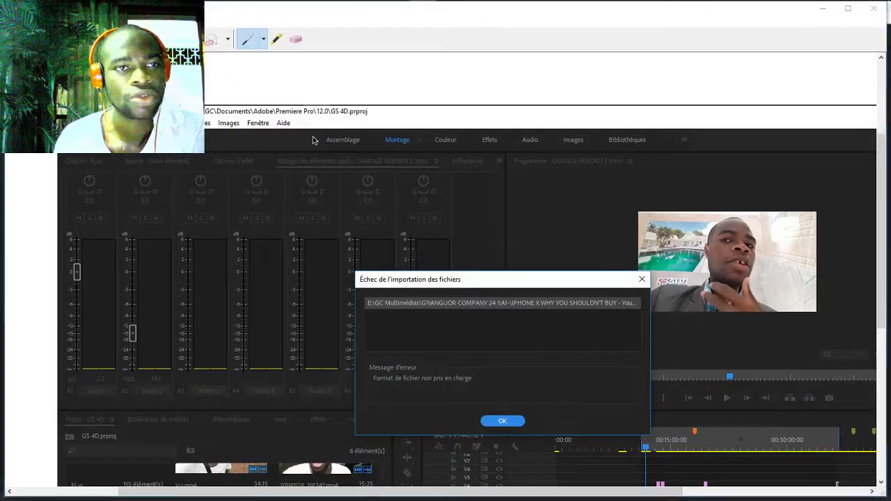
{"action": "key", "text": "ctrl+s"}
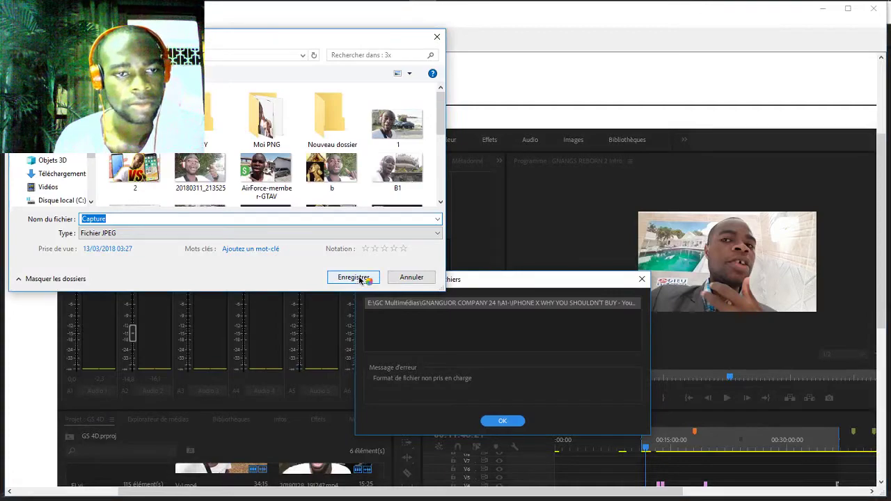
{"action": "left_click", "coordinate": [353, 277]}
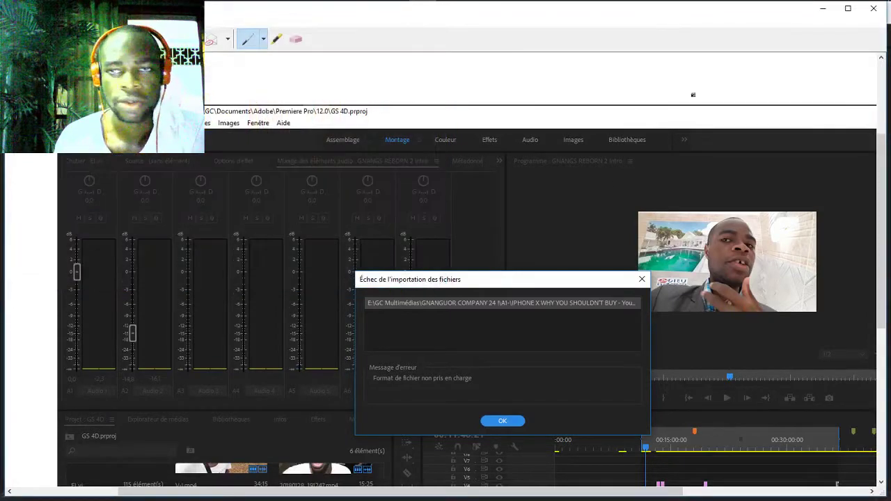
{"action": "left_click", "coordinate": [823, 9]}
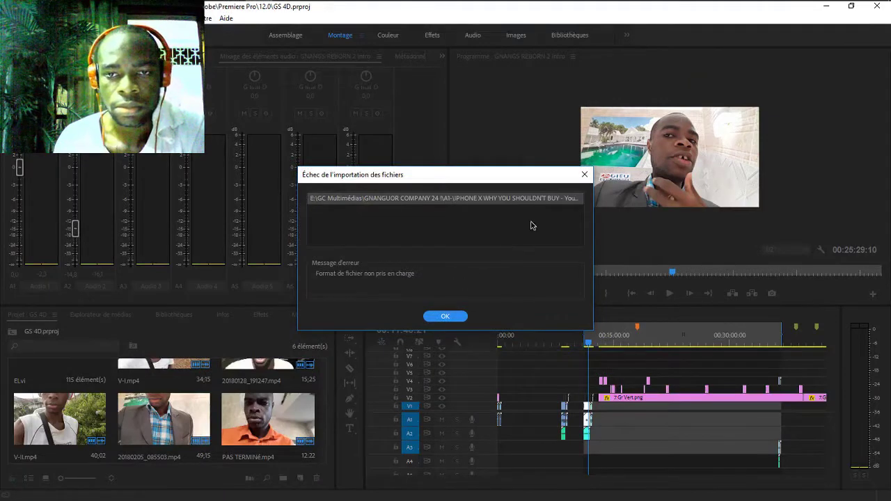
{"action": "left_click", "coordinate": [445, 318]}
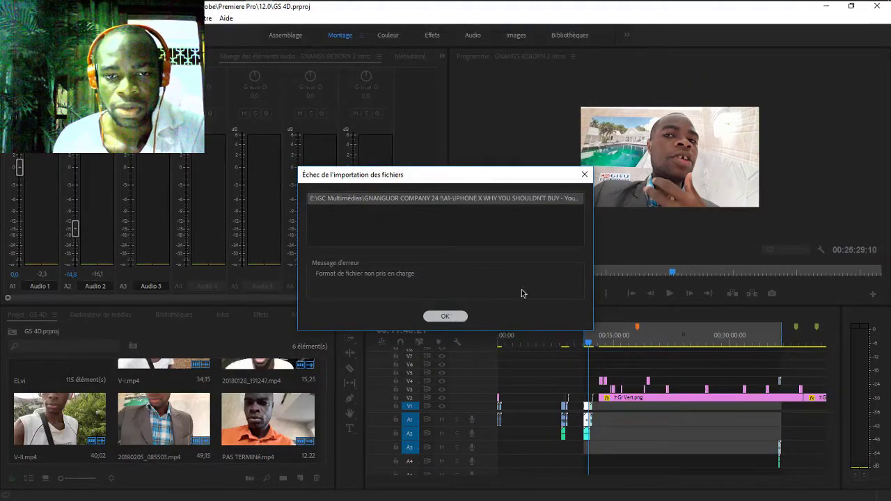
Minimise Premiere, bring up the converter, and drop the IPHONE X MKV file into it
{"action": "left_click", "coordinate": [827, 8]}
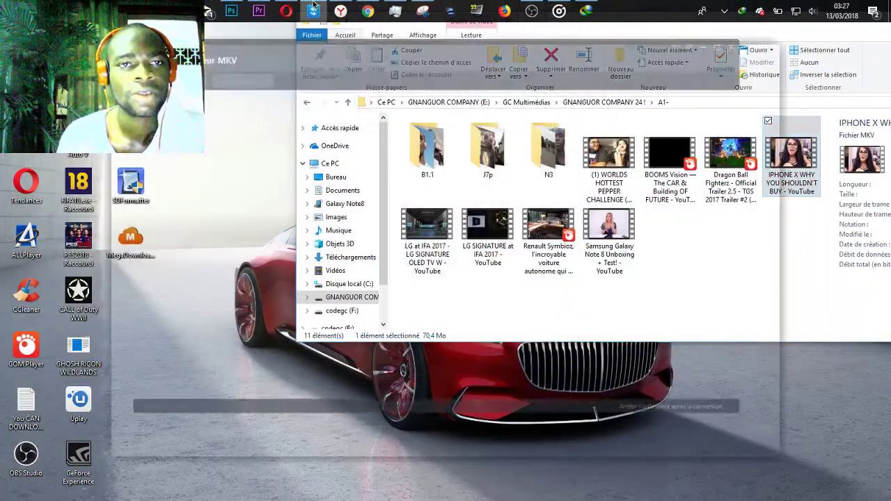
{"action": "left_click", "coordinate": [313, 9]}
{"action": "left_click_drag", "start_coordinate": [350, 55], "coordinate": [281, 55]}
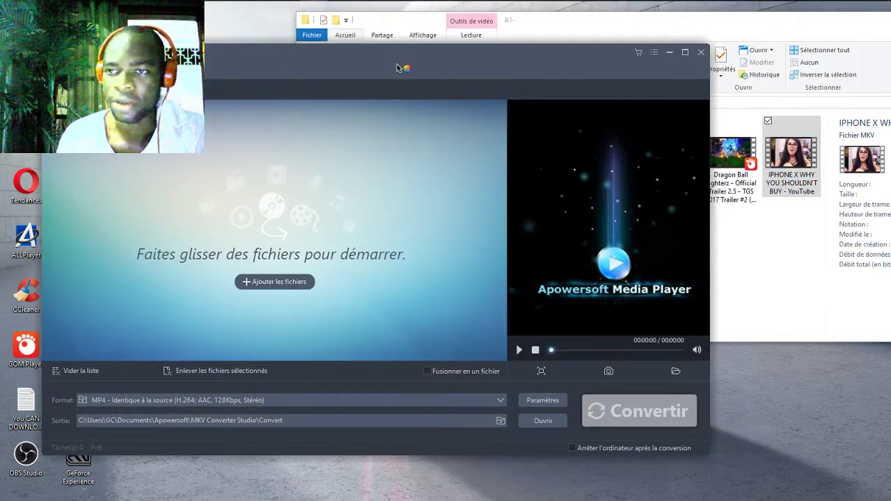
{"action": "left_click_drag", "start_coordinate": [791, 155], "coordinate": [386, 174]}
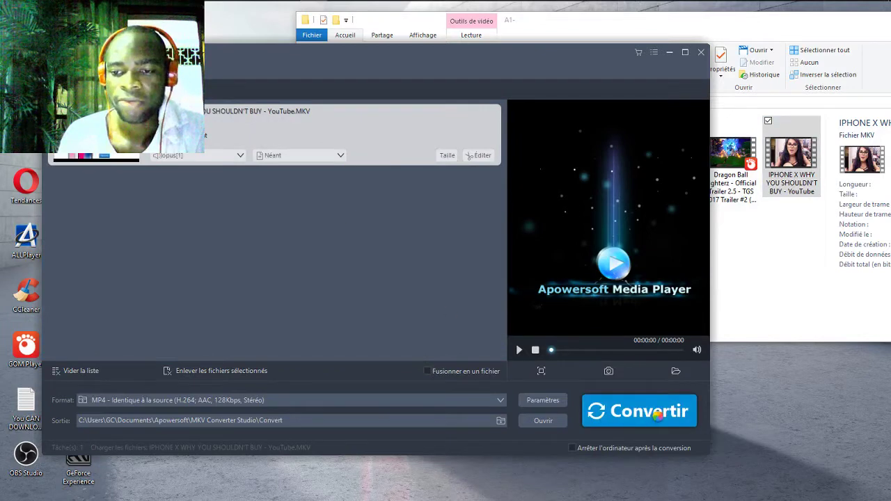
Choose the MP4 HD 720P preset, start converting, and switch to the YouTube channel page in Chrome
{"action": "left_click", "coordinate": [103, 407]}
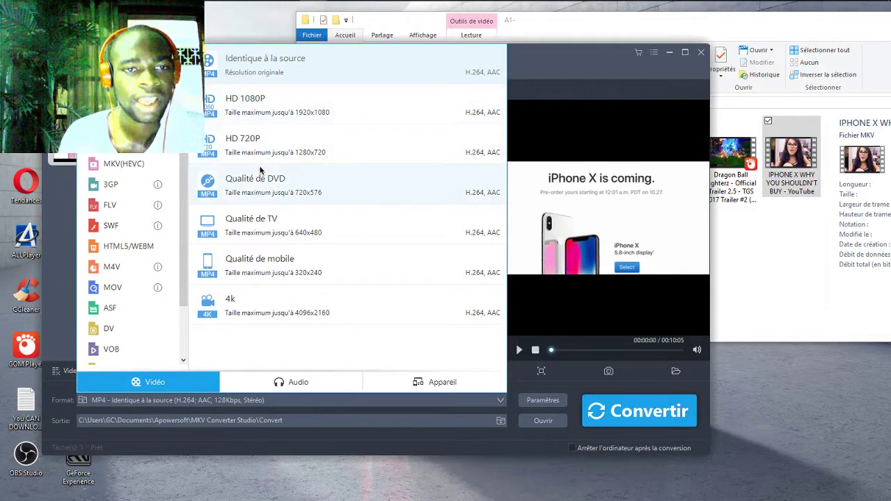
{"action": "left_click", "coordinate": [272, 147]}
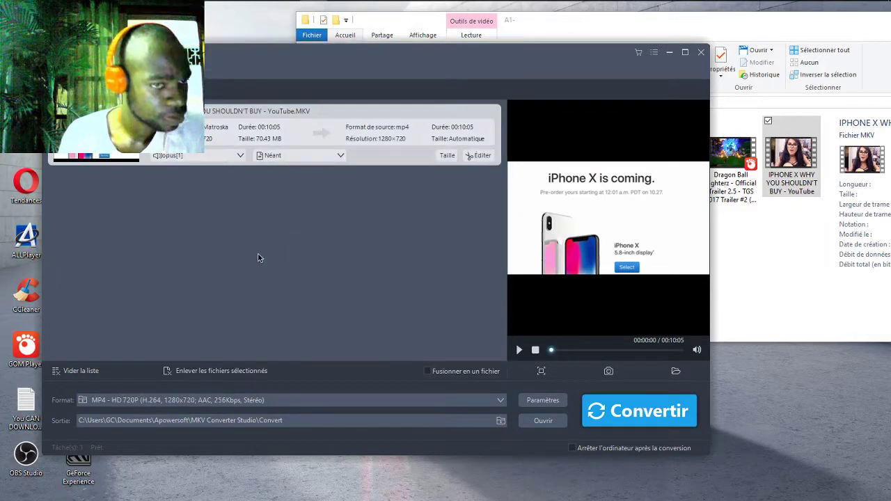
{"action": "left_click", "coordinate": [666, 417]}
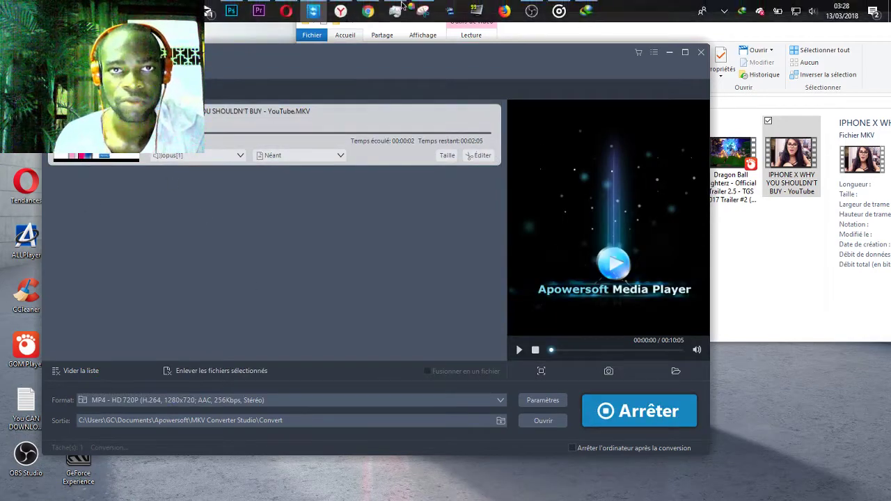
{"action": "left_click", "coordinate": [345, 10]}
{"action": "left_click", "coordinate": [341, 10]}
Open the uploaded videos and the edit page of the MEGA download video
{"action": "left_click", "coordinate": [367, 11]}
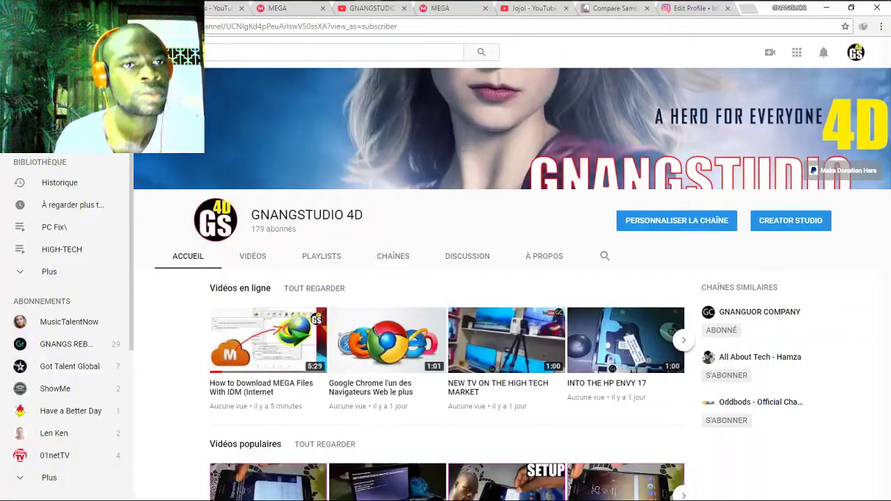
{"action": "left_click", "coordinate": [781, 220]}
{"action": "left_click", "coordinate": [302, 181]}
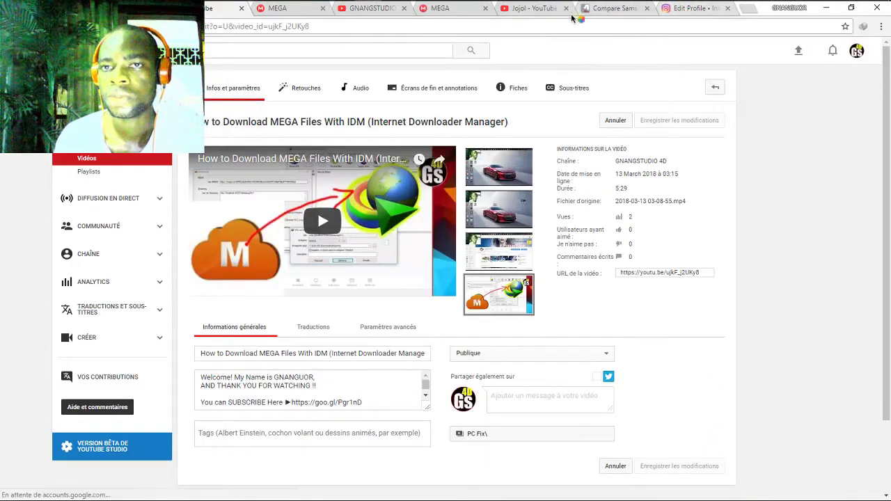
Check the MEGA page's address and the converter's progress, then return to the edit page
{"action": "left_click", "coordinate": [458, 10]}
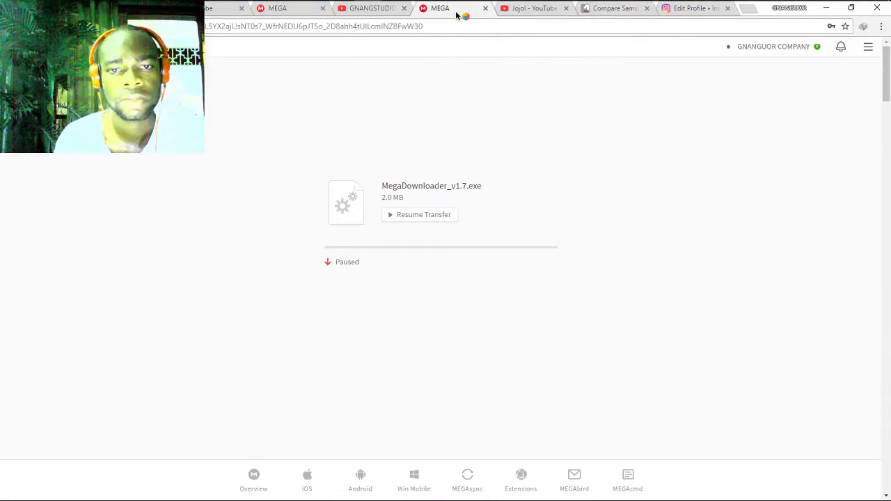
{"action": "left_click", "coordinate": [458, 27]}
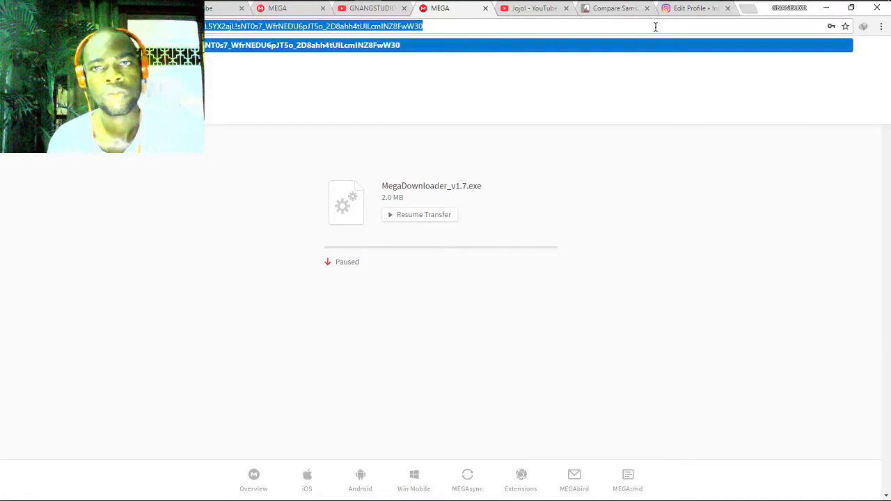
{"action": "left_click", "coordinate": [209, 10]}
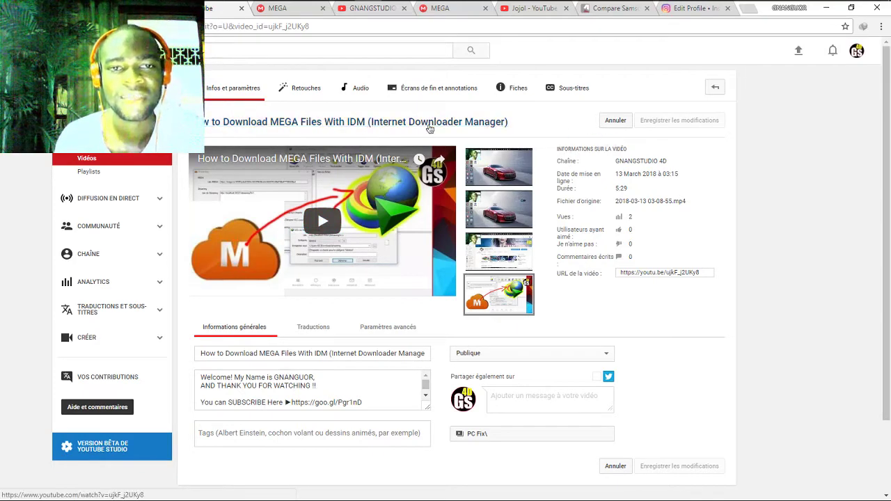
{"action": "left_click", "coordinate": [826, 9]}
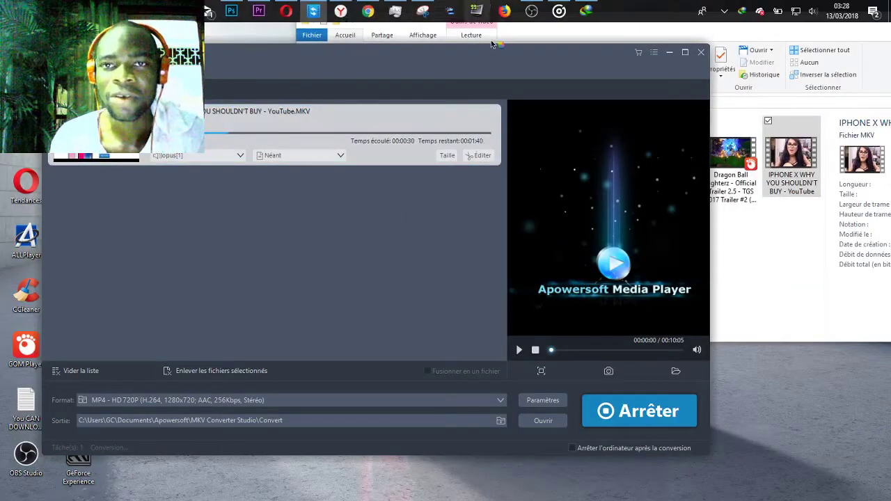
{"action": "left_click", "coordinate": [531, 10]}
{"action": "left_click", "coordinate": [531, 8]}
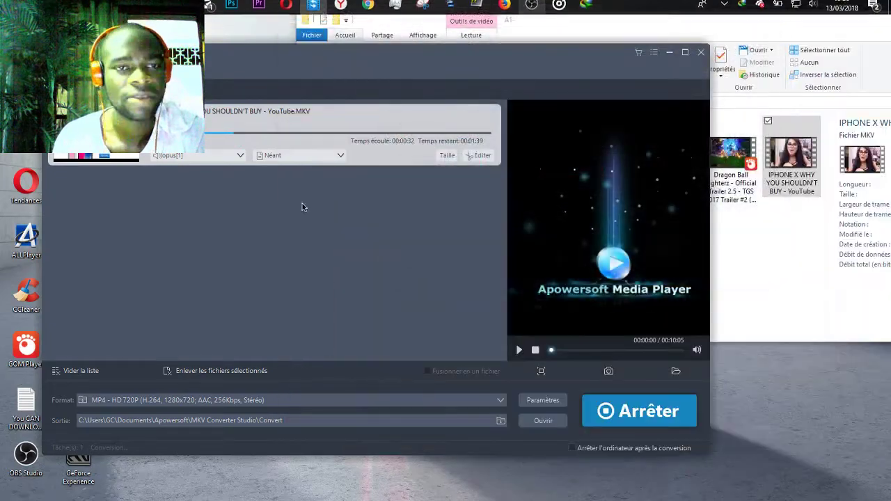
{"action": "left_click", "coordinate": [389, 10]}
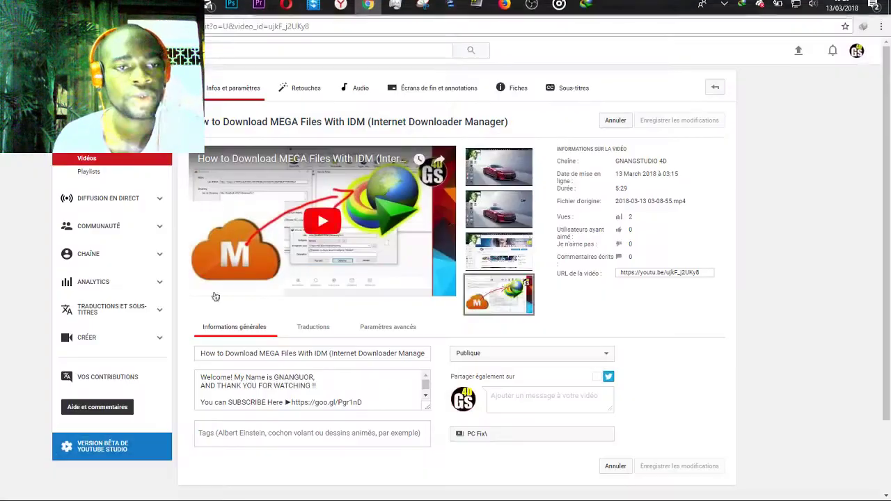
Select the description box and copy 'MegaDownloader' from the MEGA page's file name
{"action": "left_click", "coordinate": [428, 396]}
{"action": "left_click", "coordinate": [427, 397]}
{"action": "left_click", "coordinate": [428, 396]}
{"action": "left_click", "coordinate": [427, 397]}
{"action": "left_click", "coordinate": [449, 10]}
{"action": "left_click", "coordinate": [383, 26]}
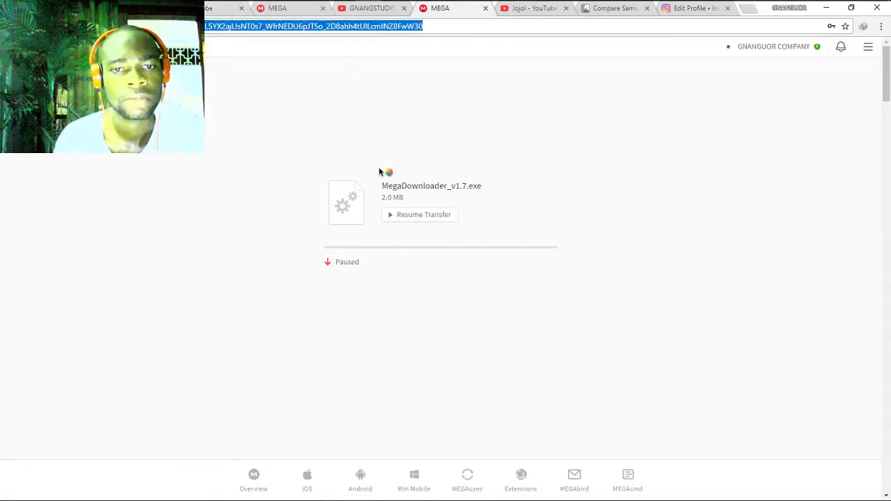
{"action": "left_click_drag", "start_coordinate": [382, 185], "coordinate": [464, 187]}
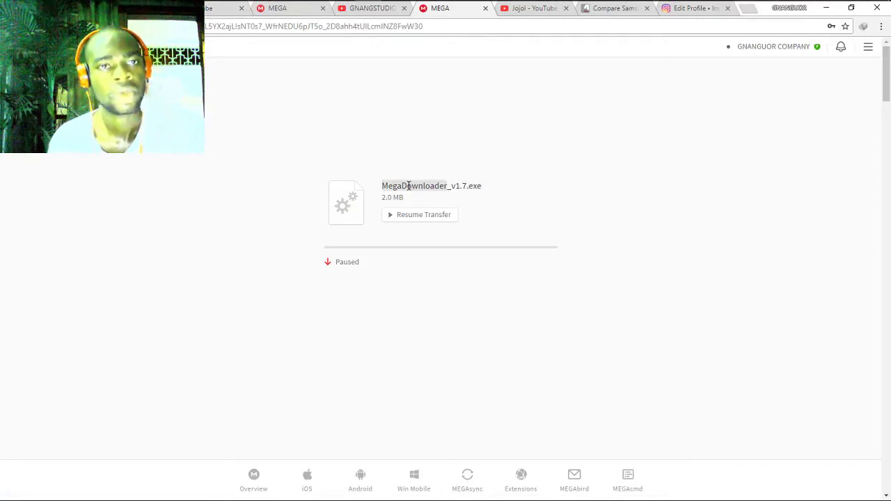
{"action": "key", "text": "ctrl+1"}
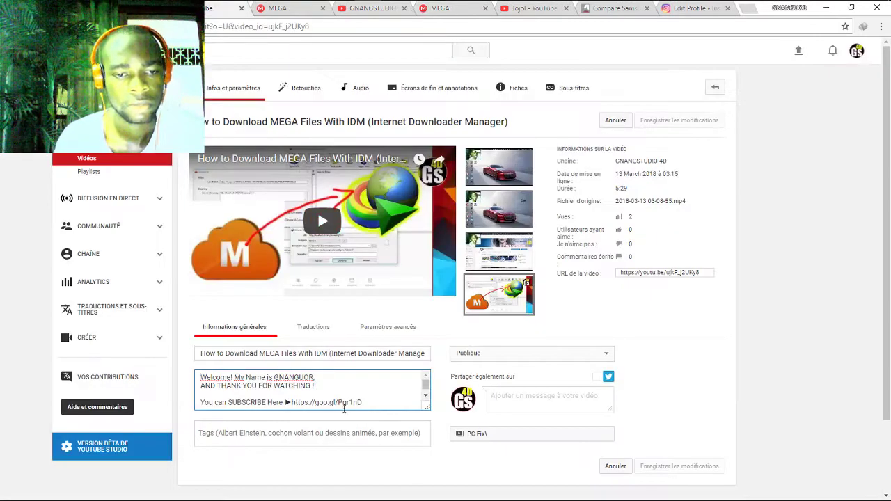
Paste MegaDownloader after the 1▶ line of the description, then minimise Chrome
{"action": "key", "text": "ctrl+a"}
{"action": "scroll", "coordinate": [426, 397], "scroll_direction": "down", "scroll_amount": 3}
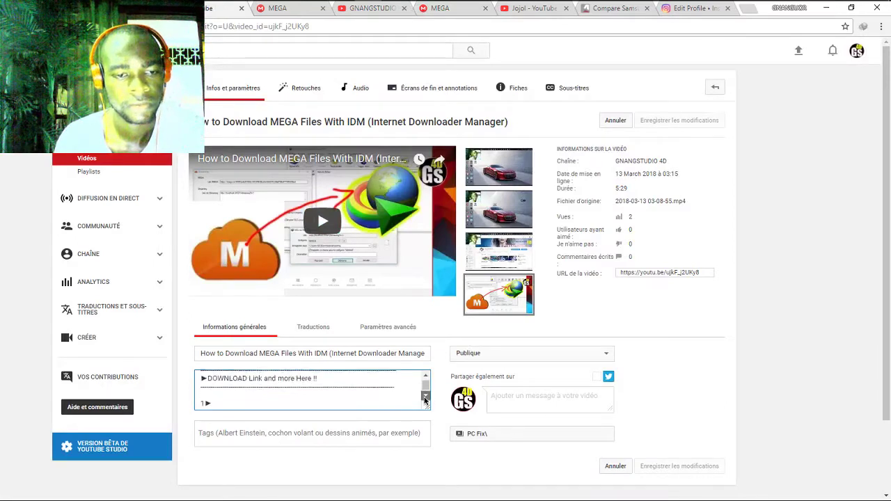
{"action": "type", "text": "MegaDownloader"}
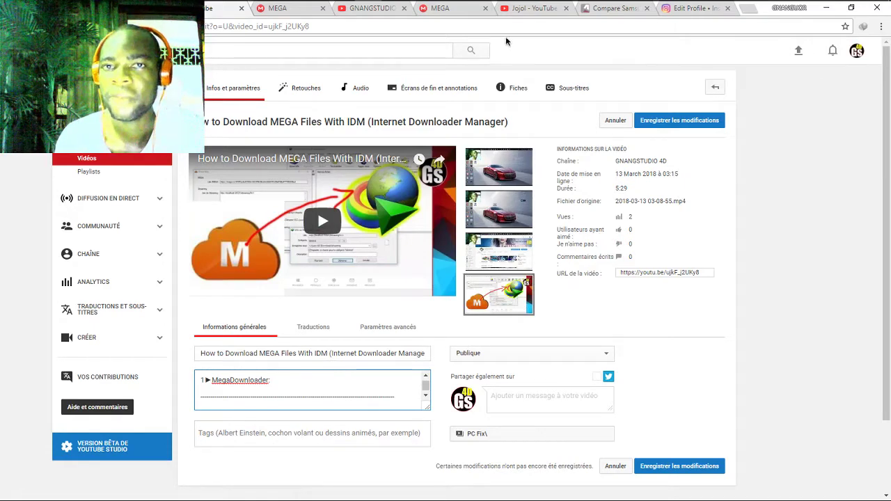
{"action": "left_click", "coordinate": [453, 9]}
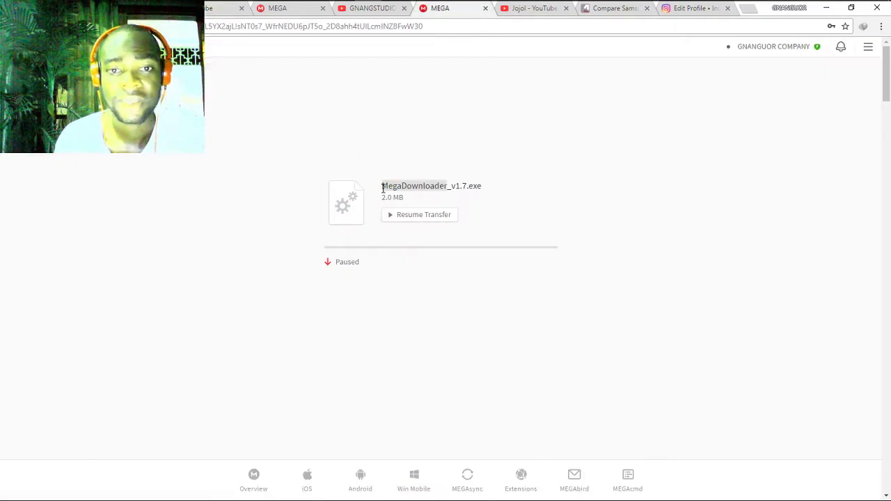
{"action": "left_click", "coordinate": [826, 7]}
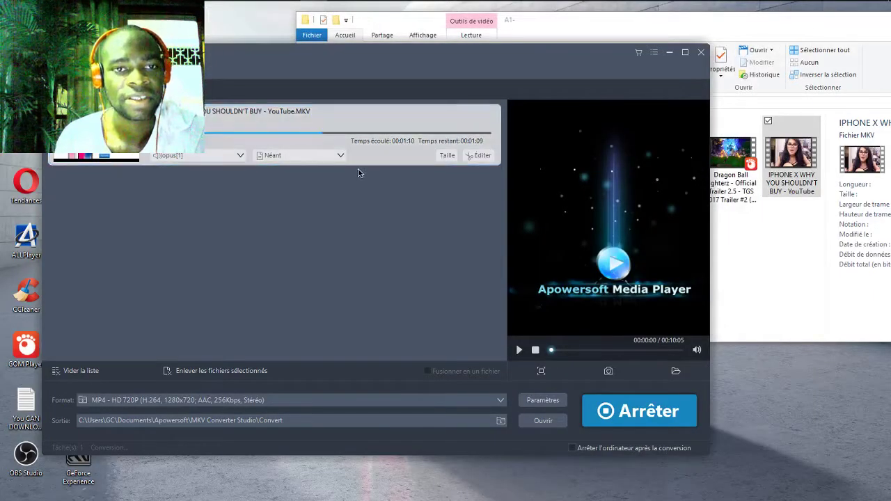
{"action": "mouse_move", "coordinate": [372, 9]}
{"action": "mouse_move", "coordinate": [339, 7]}
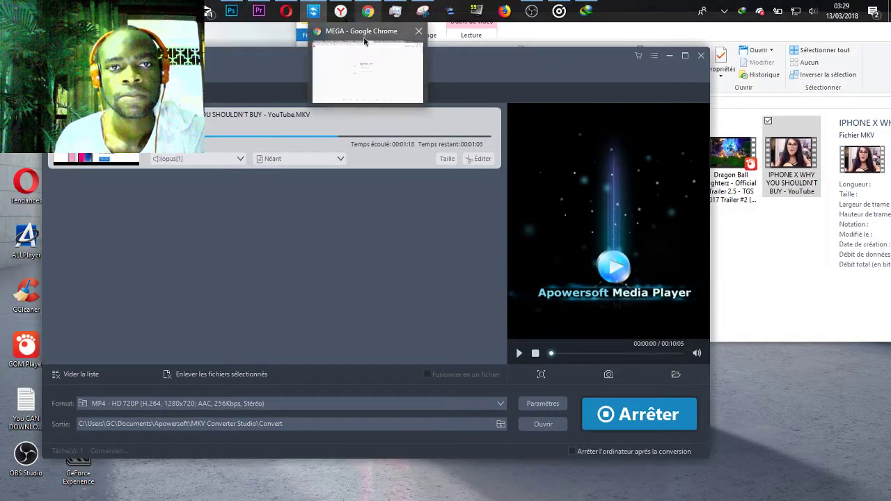
Search adf.ly from the Instagram tab's address bar and open the AdFly site from the results
{"action": "left_click", "coordinate": [360, 59]}
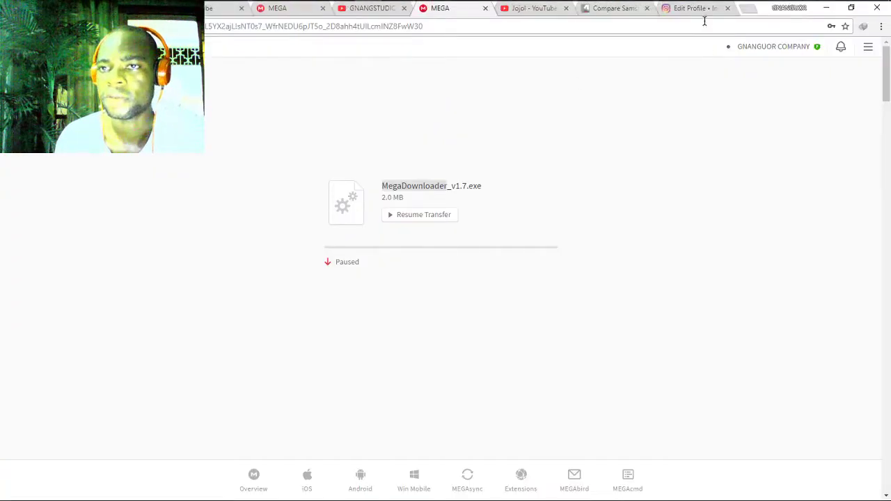
{"action": "left_click", "coordinate": [696, 8]}
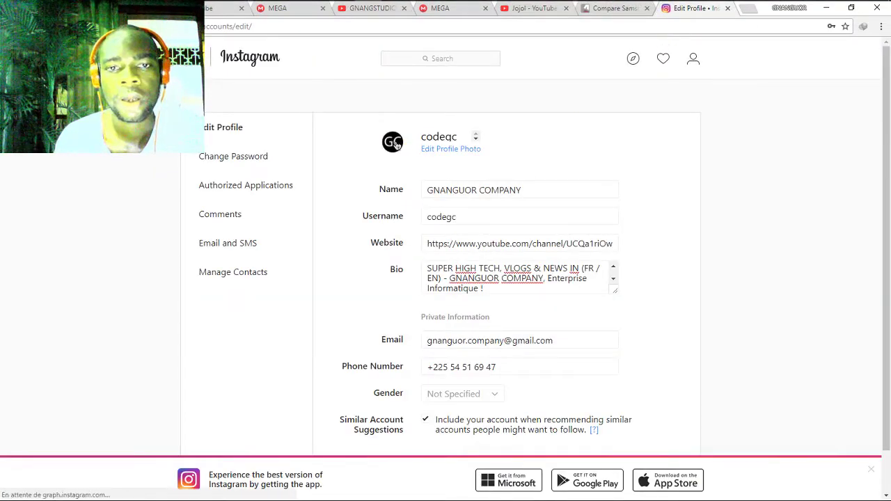
{"action": "left_click", "coordinate": [698, 29]}
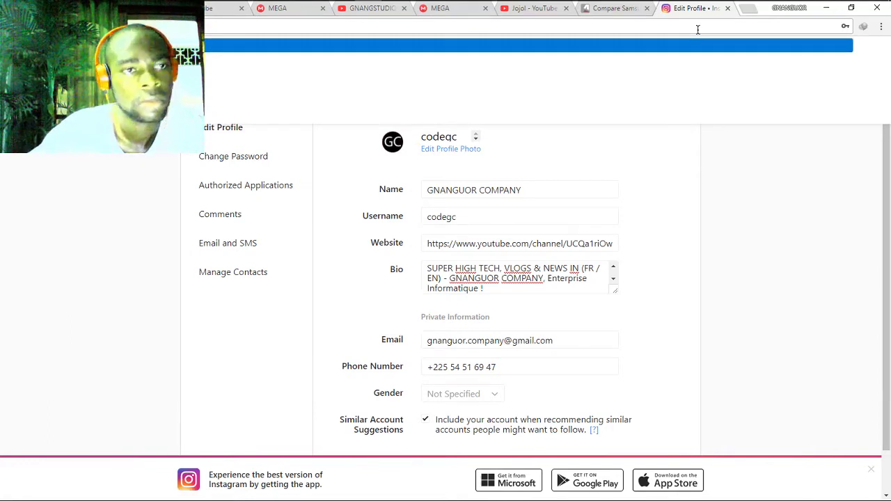
{"action": "key", "text": "Return"}
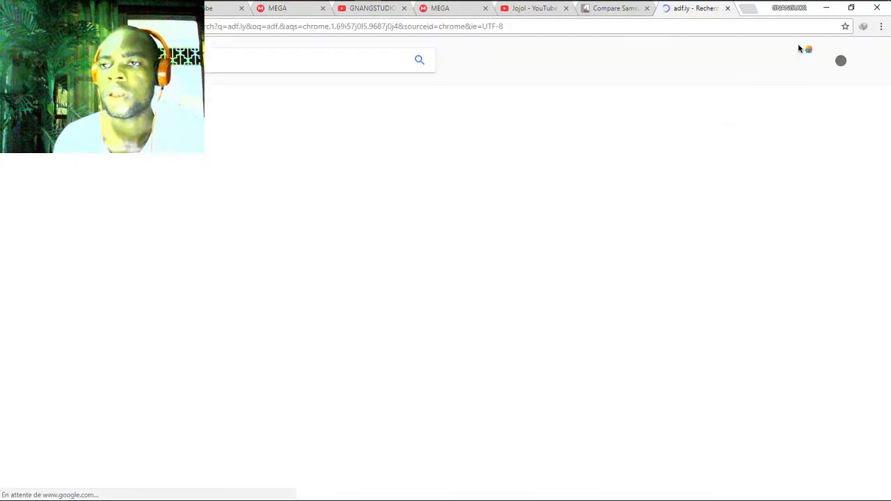
{"action": "left_click", "coordinate": [230, 140]}
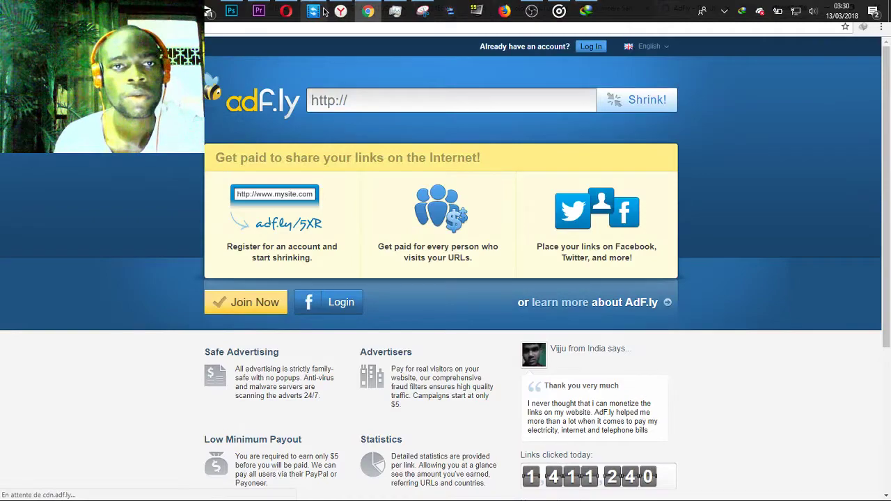
{"action": "left_click", "coordinate": [314, 4]}
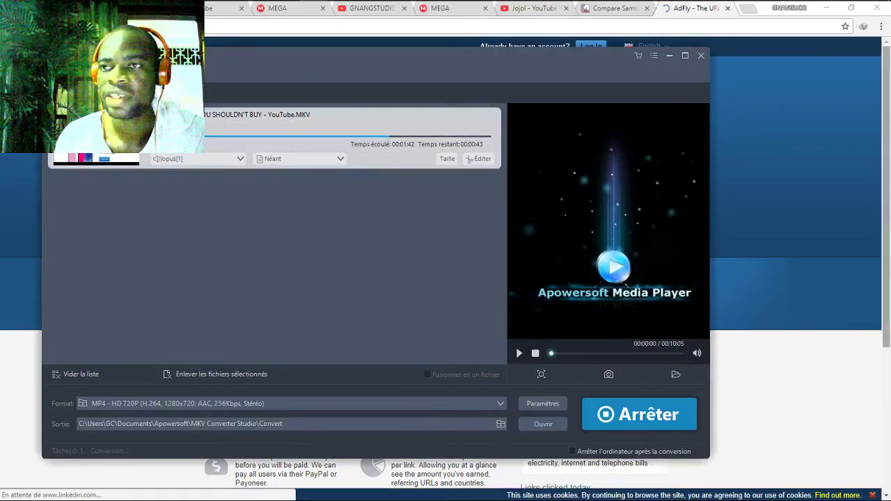
{"action": "left_click", "coordinate": [826, 8]}
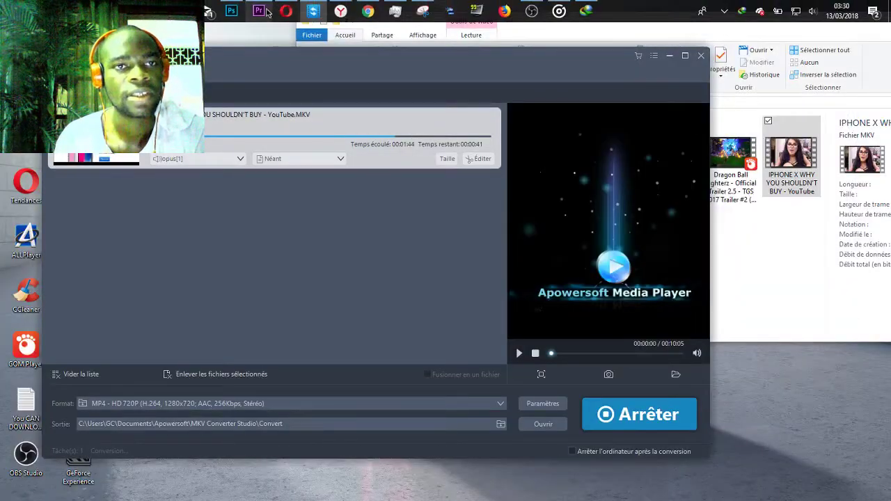
{"action": "left_click", "coordinate": [267, 12]}
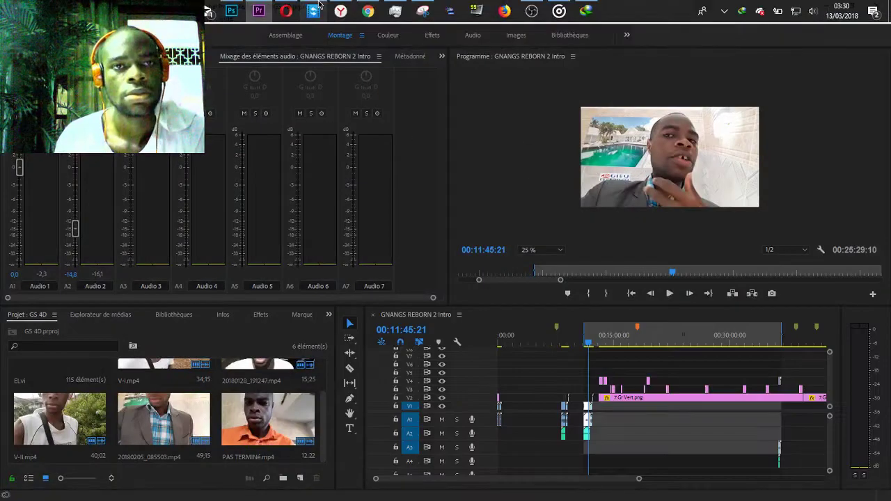
{"action": "left_click", "coordinate": [313, 11]}
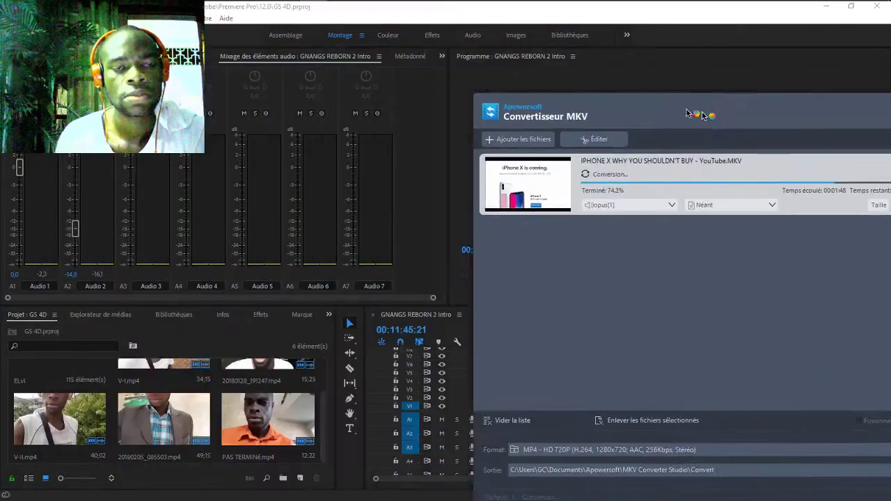
{"action": "left_click_drag", "start_coordinate": [686, 128], "coordinate": [550, 61]}
{"action": "left_click_drag", "start_coordinate": [707, 65], "coordinate": [355, 70]}
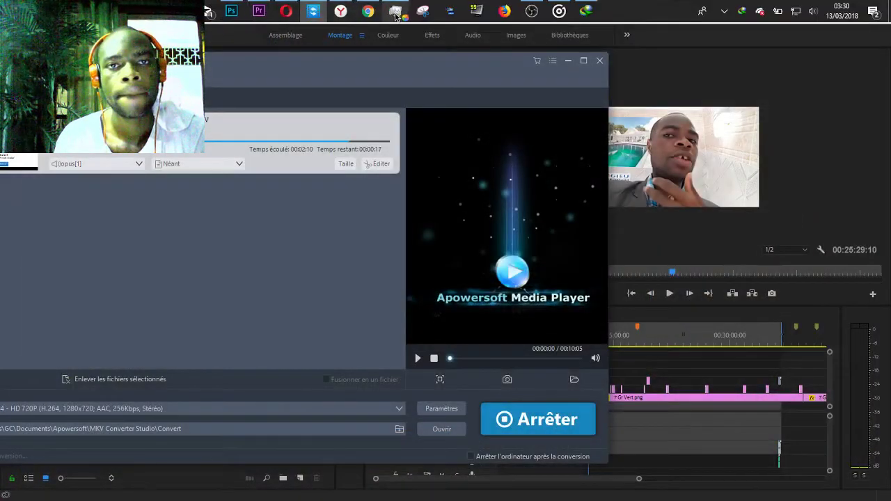
Launch Snipping Tool, show its capture modes, and move it and the converter rightward
{"action": "left_click", "coordinate": [423, 19]}
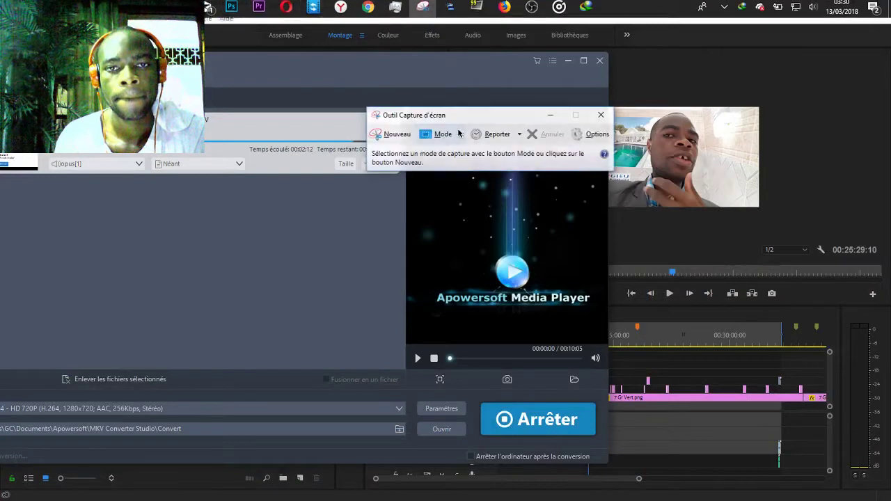
{"action": "left_click", "coordinate": [462, 134]}
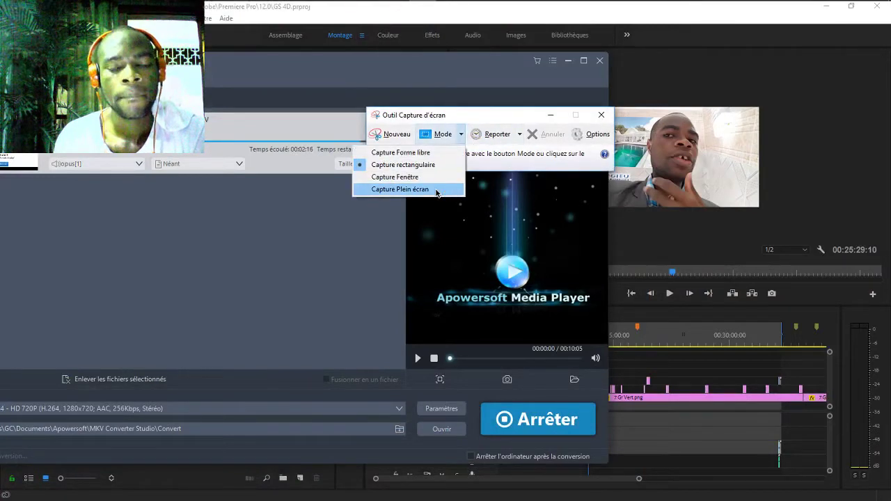
{"action": "left_click_drag", "start_coordinate": [501, 114], "coordinate": [655, 238]}
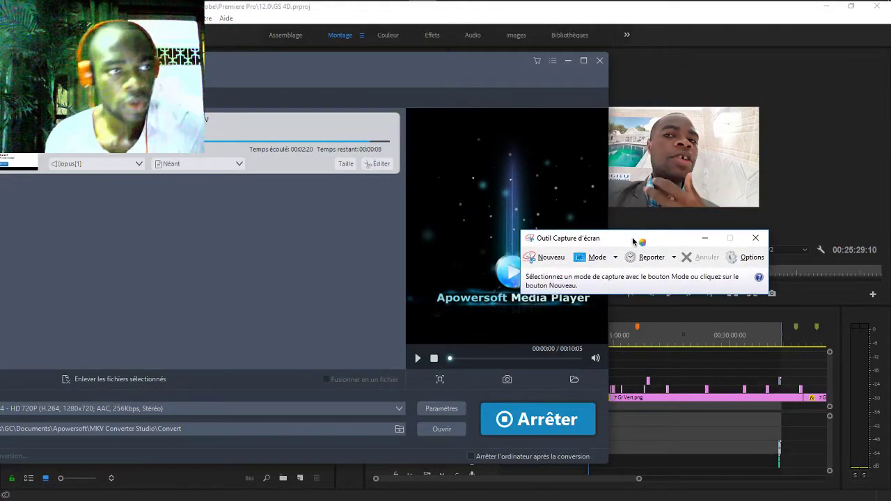
{"action": "left_click_drag", "start_coordinate": [427, 64], "coordinate": [481, 61]}
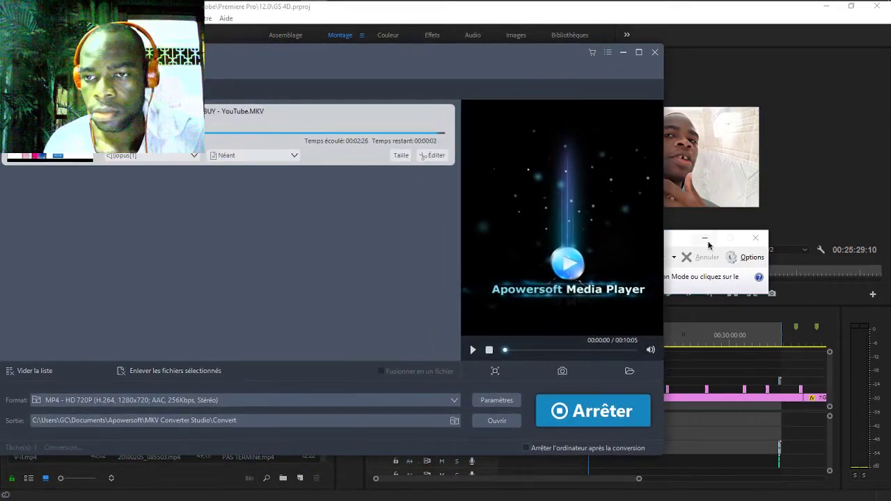
{"action": "left_click_drag", "start_coordinate": [681, 242], "coordinate": [759, 242]}
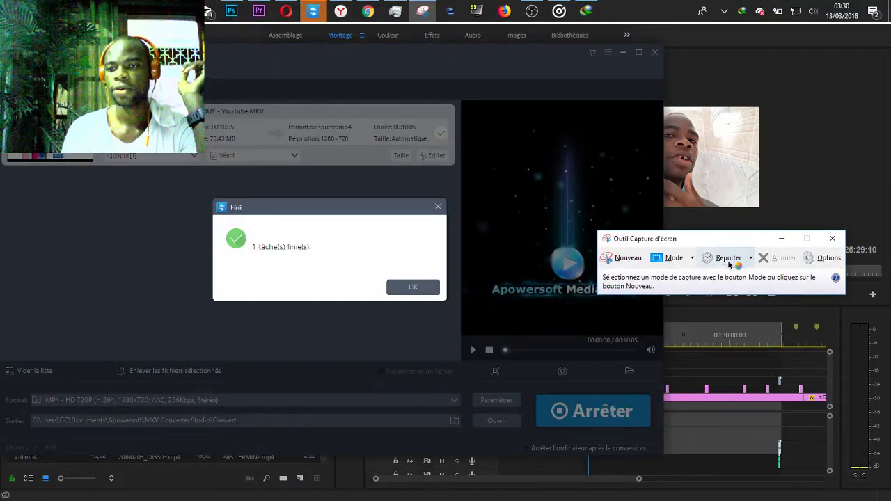
Take a full-screen snip and save it as 'efefe'
{"action": "left_click", "coordinate": [692, 258]}
{"action": "left_click", "coordinate": [630, 313]}
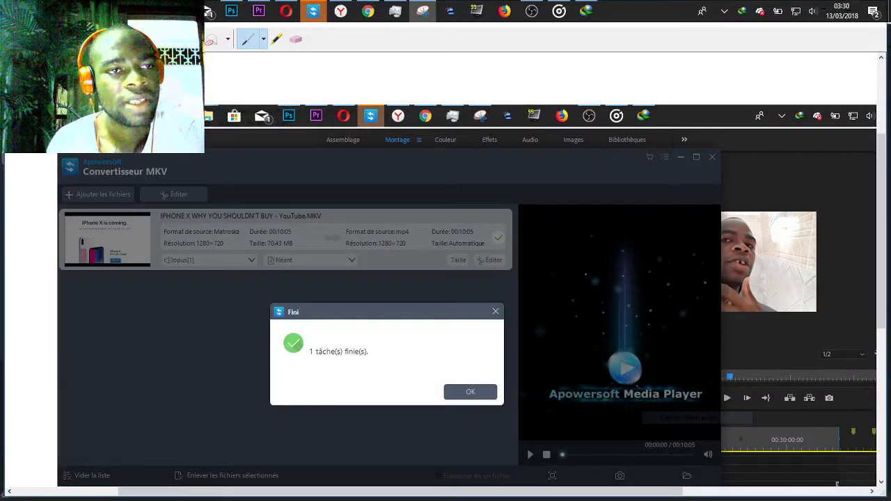
{"action": "key", "text": "ctrl+s"}
{"action": "type", "text": "efefe"}
{"action": "key", "text": "Return"}
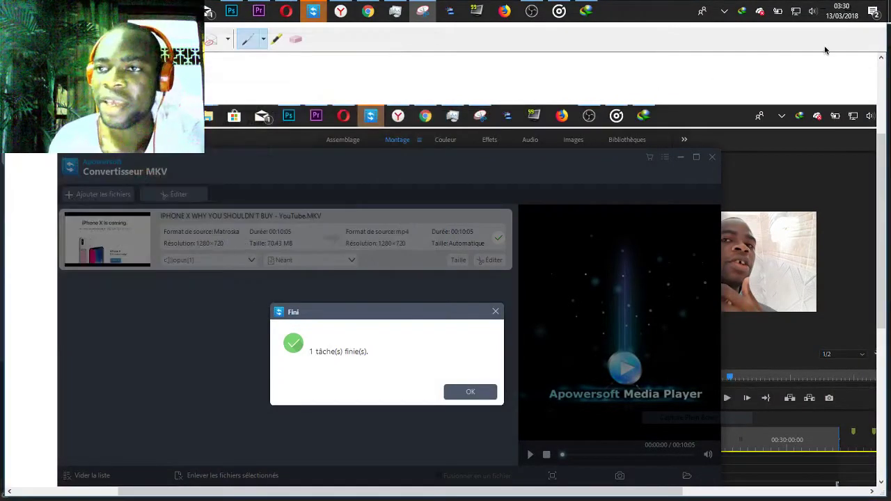
Dismiss the Fini notice, clear the list, and drag the IPHONE X MP4 from Convert into Premiere
{"action": "left_click", "coordinate": [313, 11]}
{"action": "left_click", "coordinate": [411, 287]}
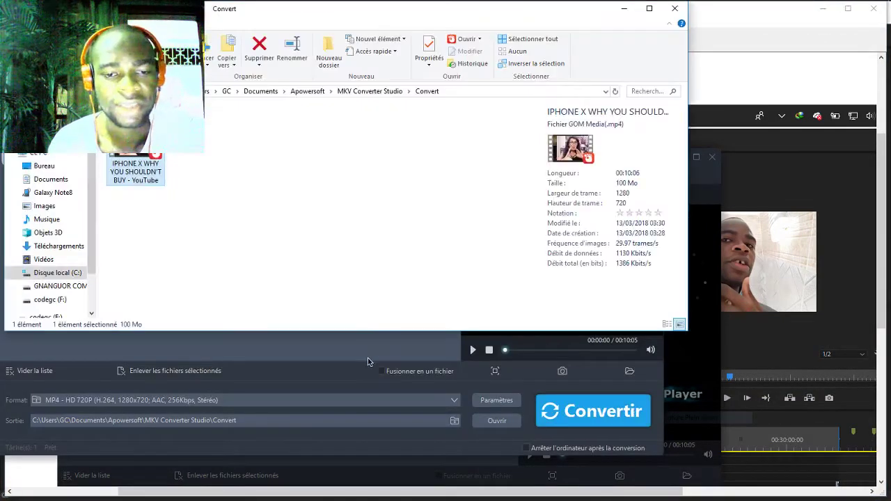
{"action": "left_click", "coordinate": [368, 360]}
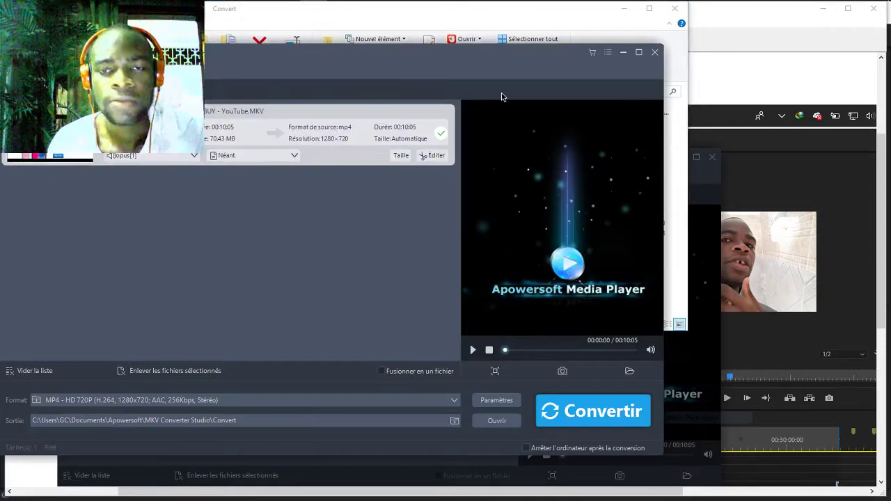
{"action": "left_click", "coordinate": [451, 112]}
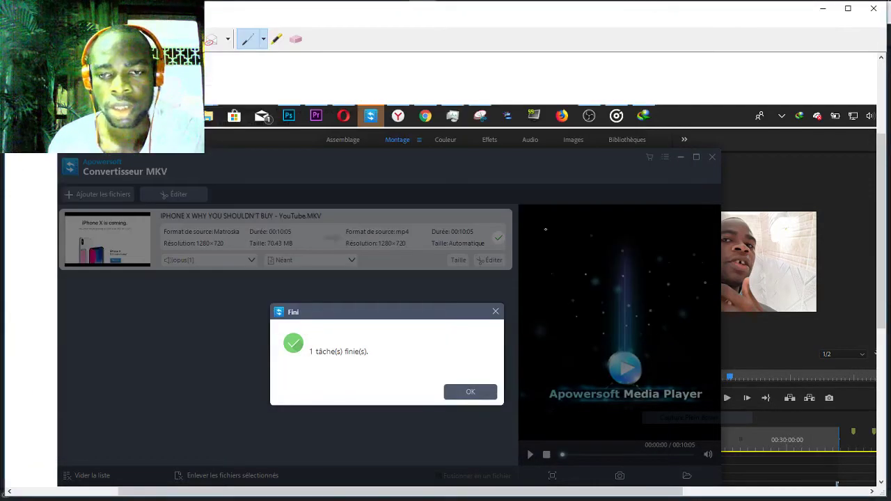
{"action": "scroll", "coordinate": [449, 210], "scroll_direction": "down", "scroll_amount": 2}
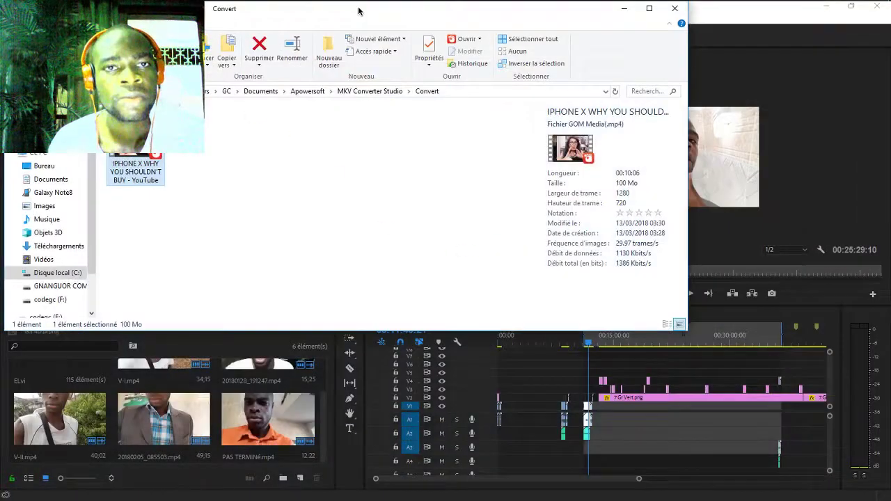
{"action": "left_click_drag", "start_coordinate": [359, 10], "coordinate": [712, 84]}
{"action": "left_click_drag", "start_coordinate": [489, 228], "coordinate": [316, 425]}
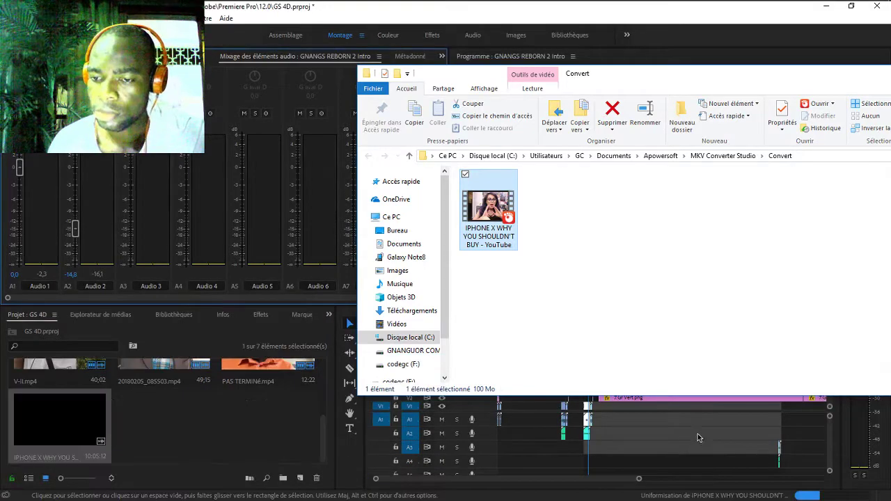
Drag the IPHONE X clip onto tracks V3 and A3 and scrub the playhead within it
{"action": "left_click", "coordinate": [266, 445]}
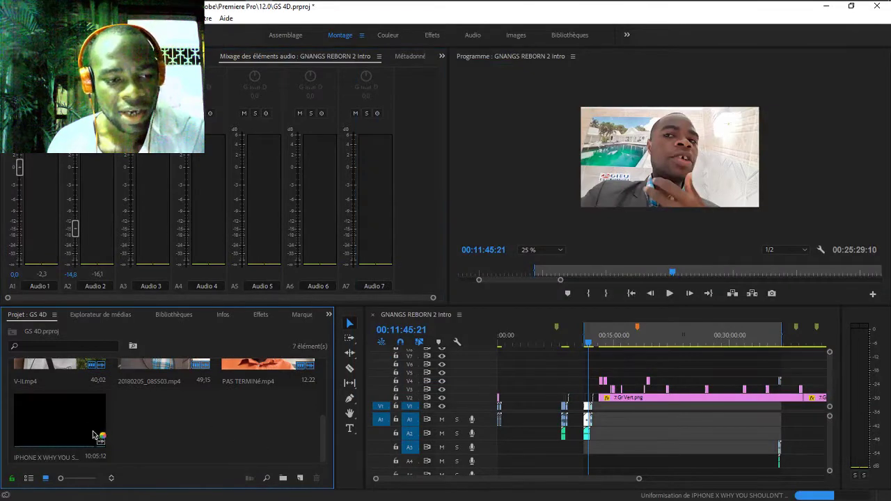
{"action": "scroll", "coordinate": [661, 414], "scroll_direction": "down", "scroll_amount": 10}
{"action": "scroll", "coordinate": [658, 432], "scroll_direction": "down", "scroll_amount": 5}
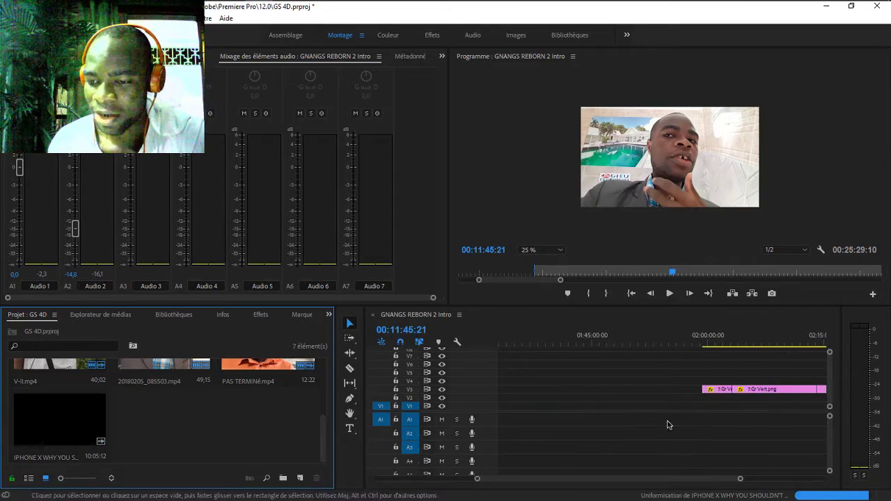
{"action": "left_click_drag", "start_coordinate": [79, 428], "coordinate": [534, 395]}
{"action": "left_click_drag", "start_coordinate": [529, 342], "coordinate": [544, 345]}
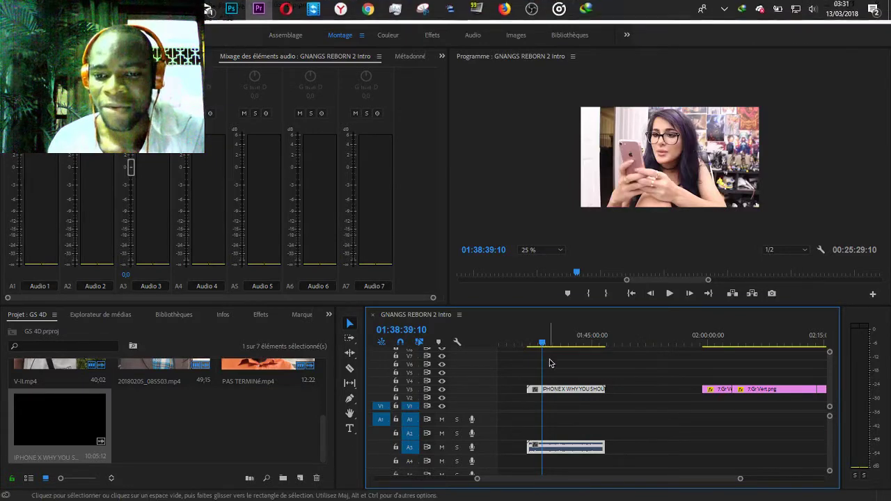
{"action": "left_click_drag", "start_coordinate": [554, 346], "coordinate": [549, 346]}
Browse the GNANGSTUDIO 4D channel page, advancing the Vidéos en ligne row to the next videos
{"action": "mouse_move", "coordinate": [365, 10]}
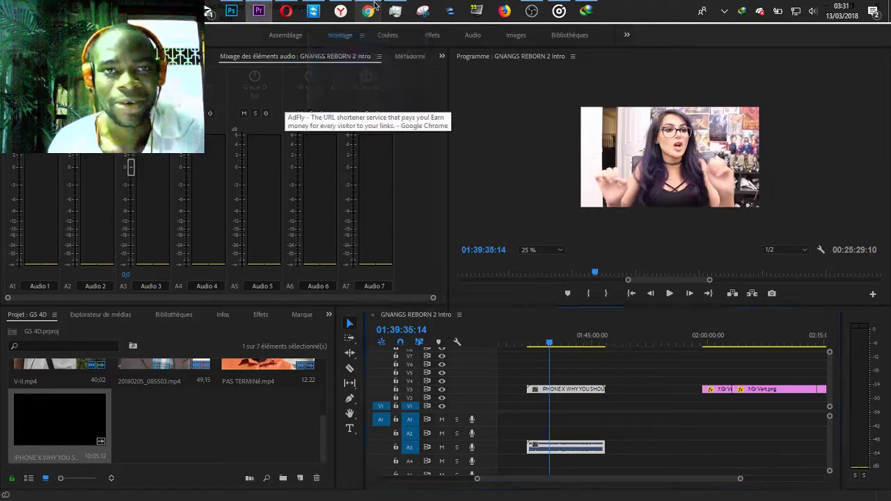
{"action": "left_click", "coordinate": [363, 10]}
{"action": "left_click", "coordinate": [369, 8]}
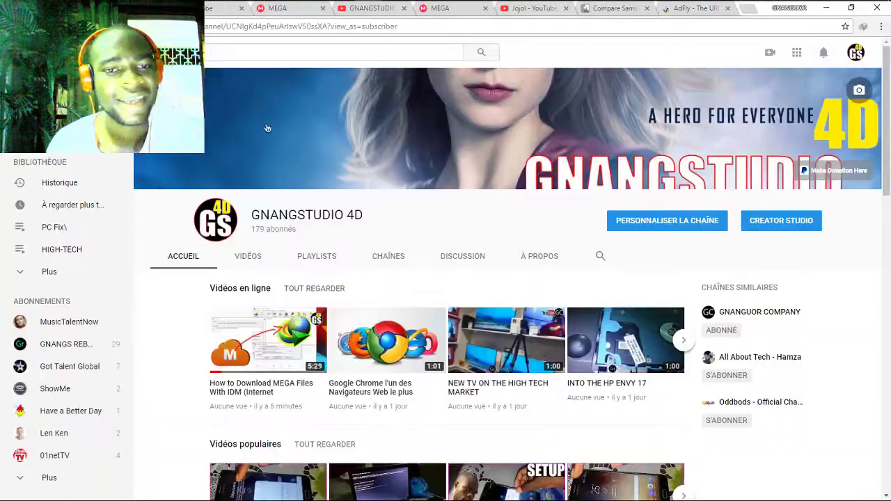
{"action": "scroll", "coordinate": [524, 244], "scroll_direction": "down", "scroll_amount": 2}
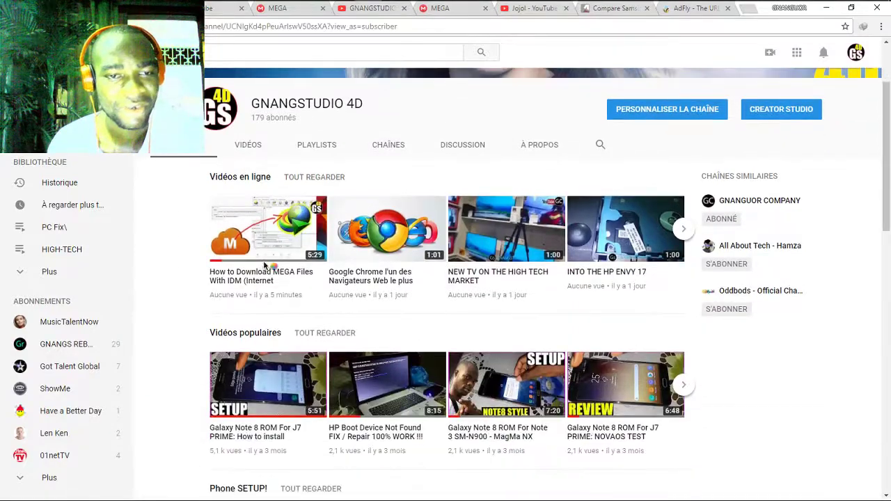
{"action": "left_click", "coordinate": [682, 229]}
{"action": "scroll", "coordinate": [444, 238], "scroll_direction": "down", "scroll_amount": 3}
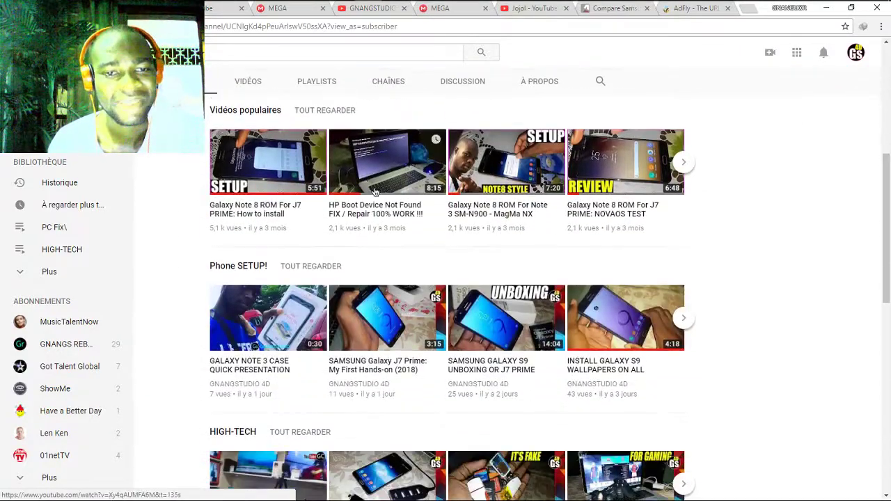
{"action": "scroll", "coordinate": [535, 208], "scroll_direction": "up", "scroll_amount": 5}
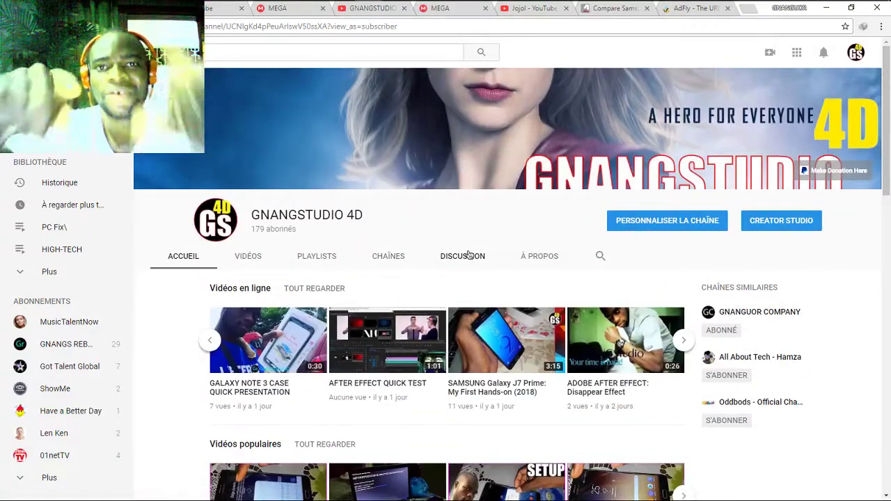
Clear the browser off screen to reveal the Windows desktop
{"action": "mouse_move", "coordinate": [451, 12]}
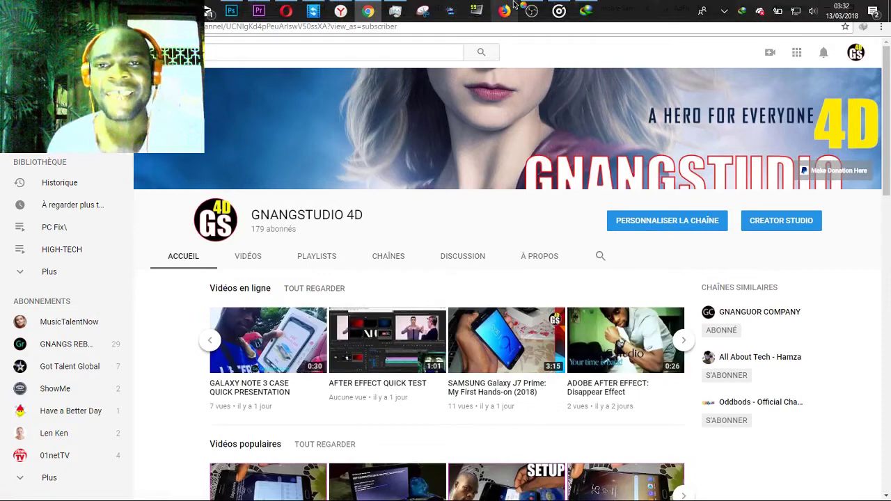
{"action": "mouse_move", "coordinate": [531, 9]}
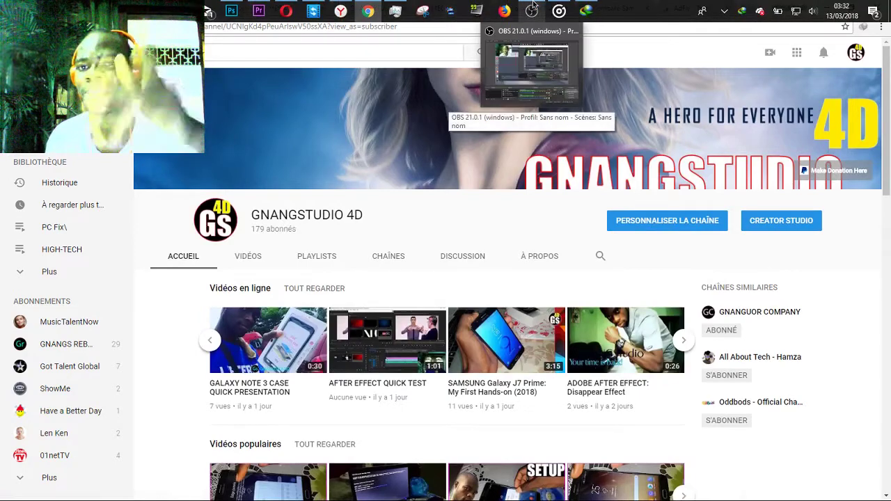
{"action": "left_click", "coordinate": [532, 8]}
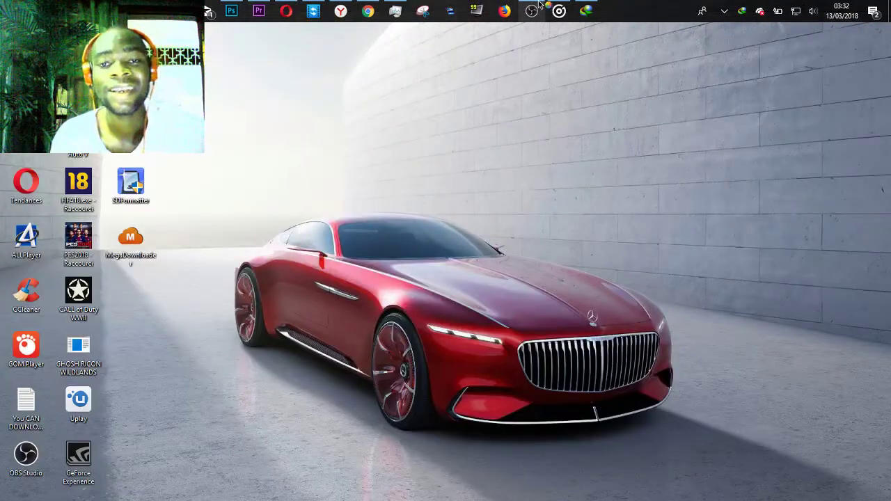